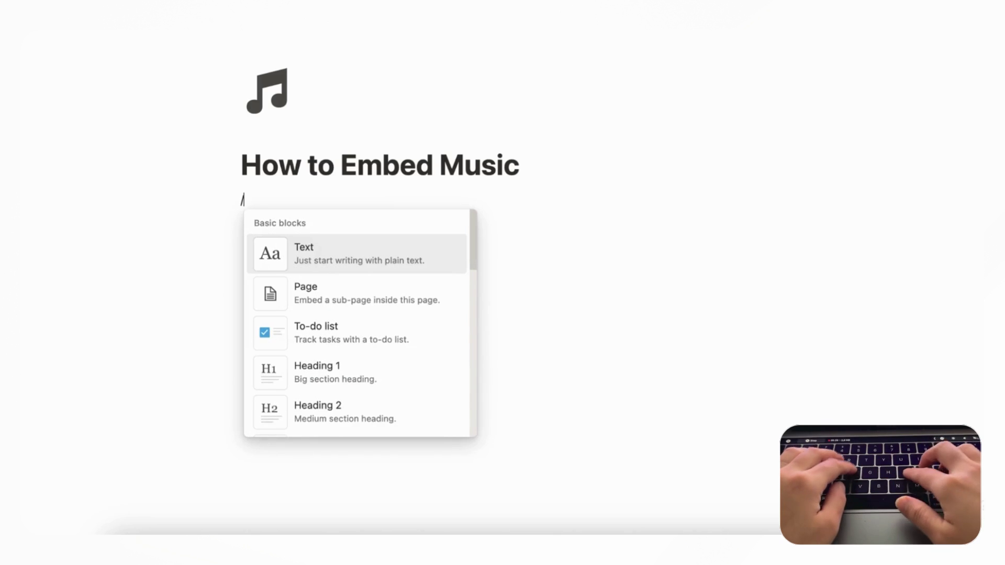
- Insert an empty embed block with /embed and add a blank line below the page title
{"action": "type", "text": "ed"}
{"action": "left_click", "coordinate": [311, 257]}
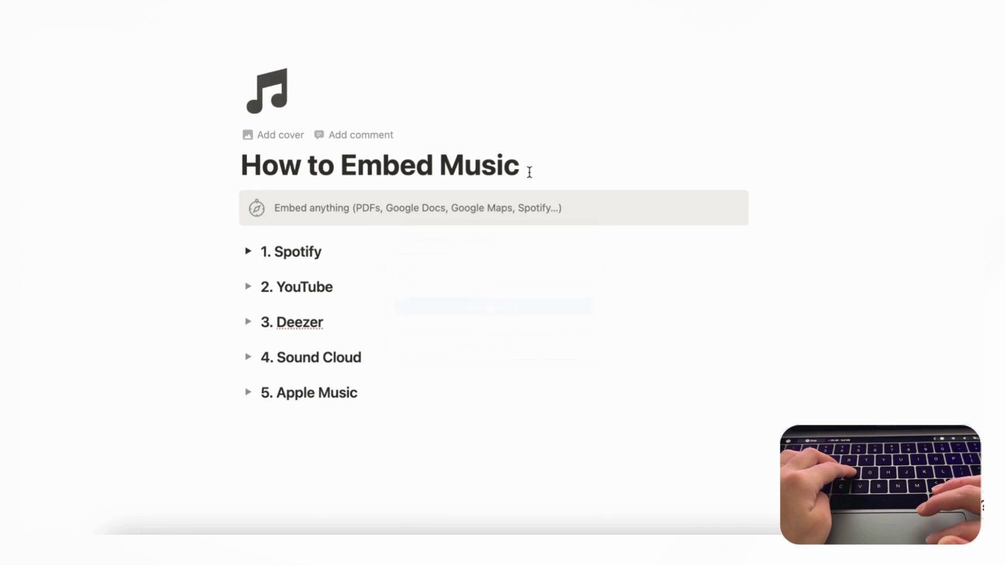
{"action": "left_click", "coordinate": [528, 168]}
{"action": "key", "text": "Return"}
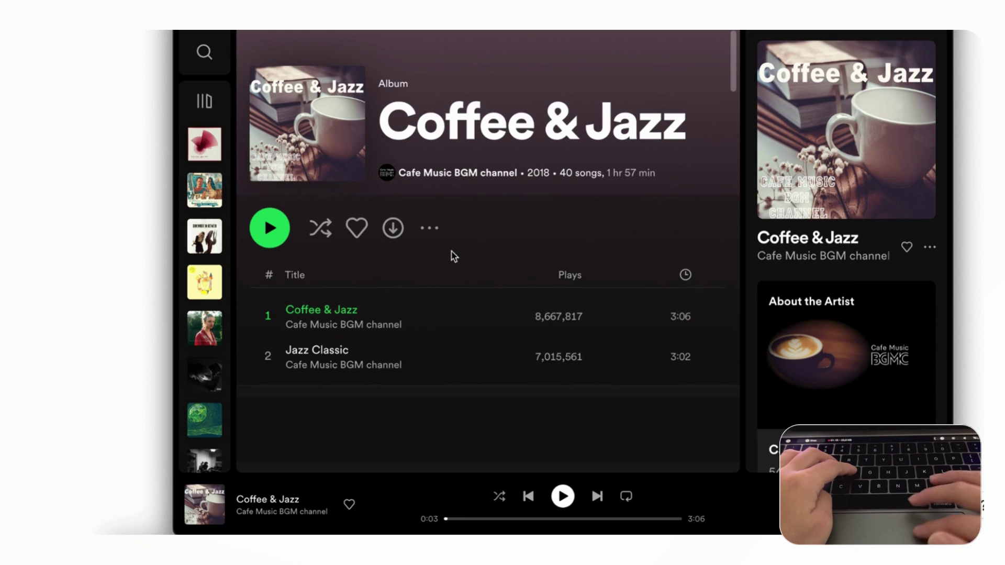
- Copy the Coffee & Jazz album link from its Share menu in Spotify
{"action": "left_click", "coordinate": [431, 231]}
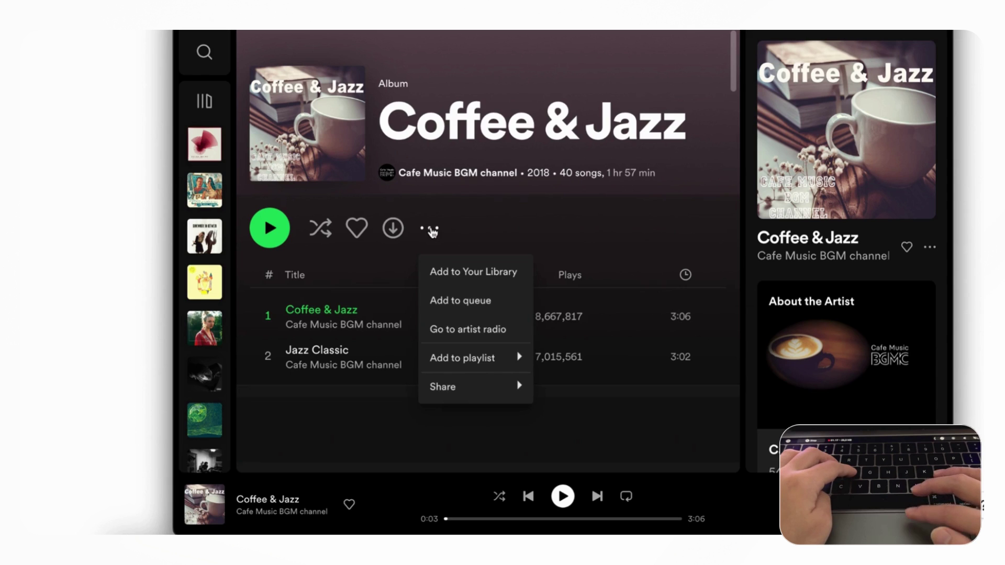
{"action": "mouse_move", "coordinate": [449, 395]}
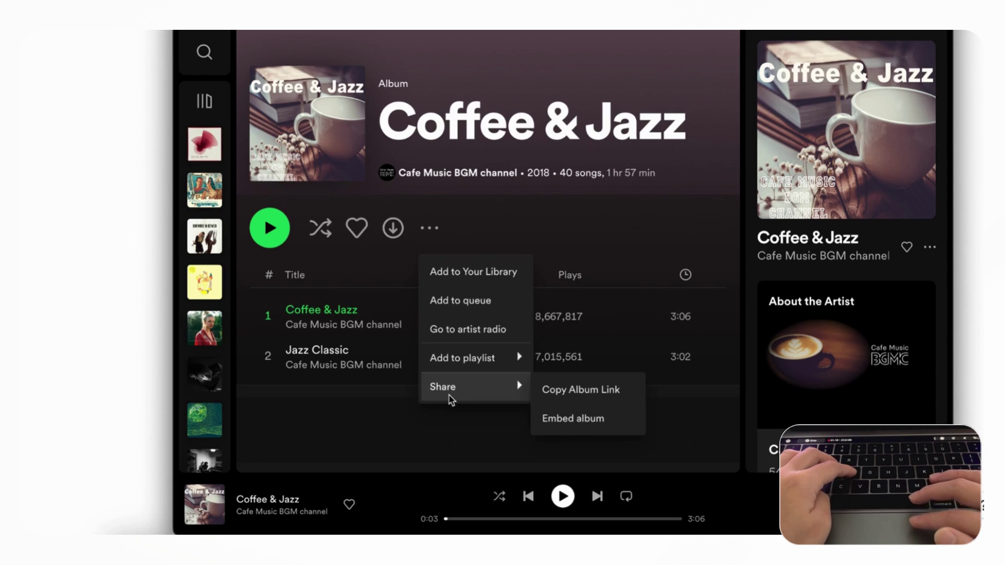
{"action": "left_click", "coordinate": [603, 400]}
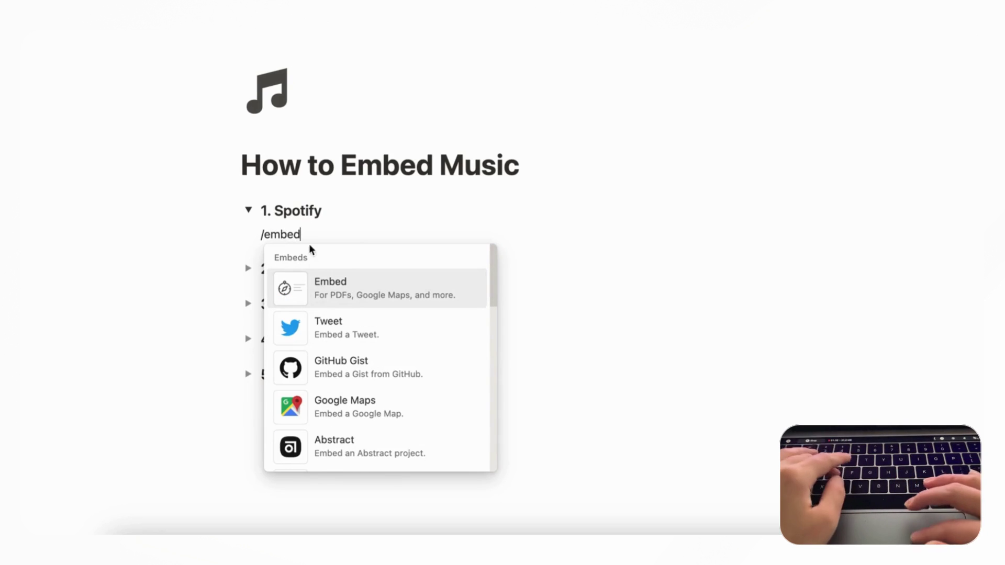
- Embed the copied Coffee & Jazz album link inside the Spotify toggle
{"action": "left_click", "coordinate": [315, 284]}
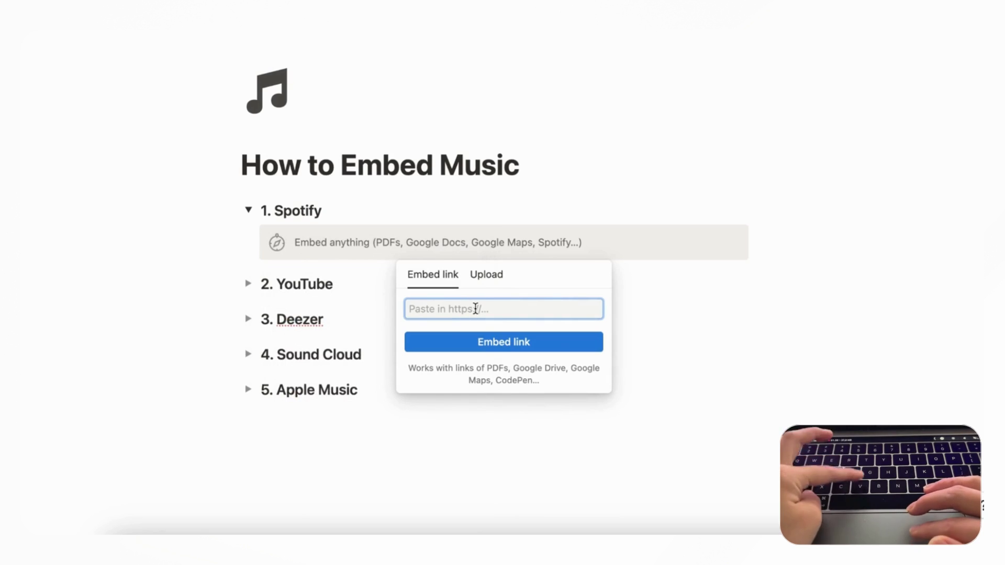
{"action": "key", "text": "super+v"}
{"action": "left_click", "coordinate": [498, 344]}
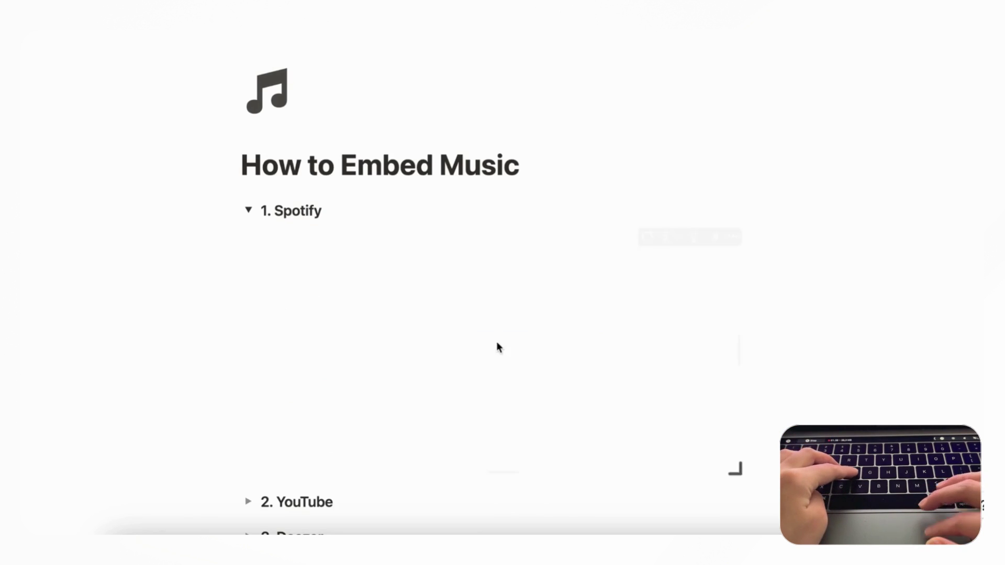
- Resize the Spotify player taller to show its tracks, keeping its full width
{"action": "scroll", "coordinate": [556, 355], "scroll_direction": "down", "scroll_amount": 5}
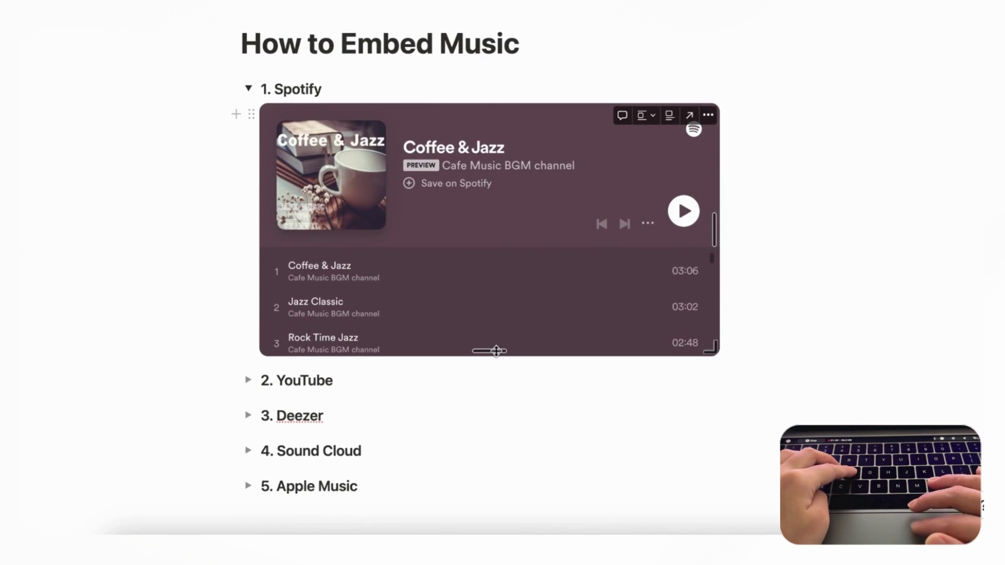
{"action": "left_click_drag", "start_coordinate": [494, 351], "coordinate": [495, 225]}
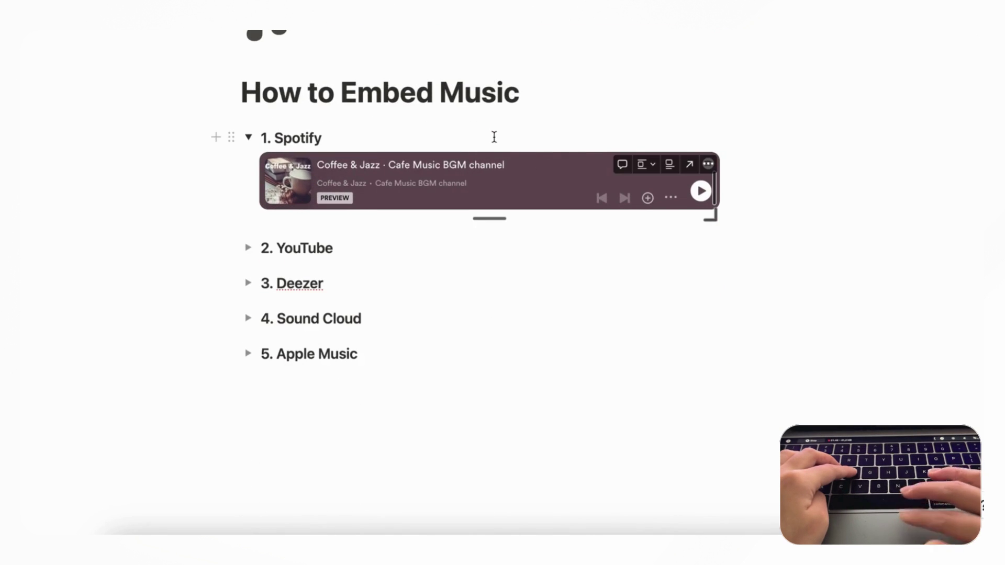
{"action": "left_click_drag", "start_coordinate": [717, 180], "coordinate": [556, 180]}
{"action": "key", "text": "super+z"}
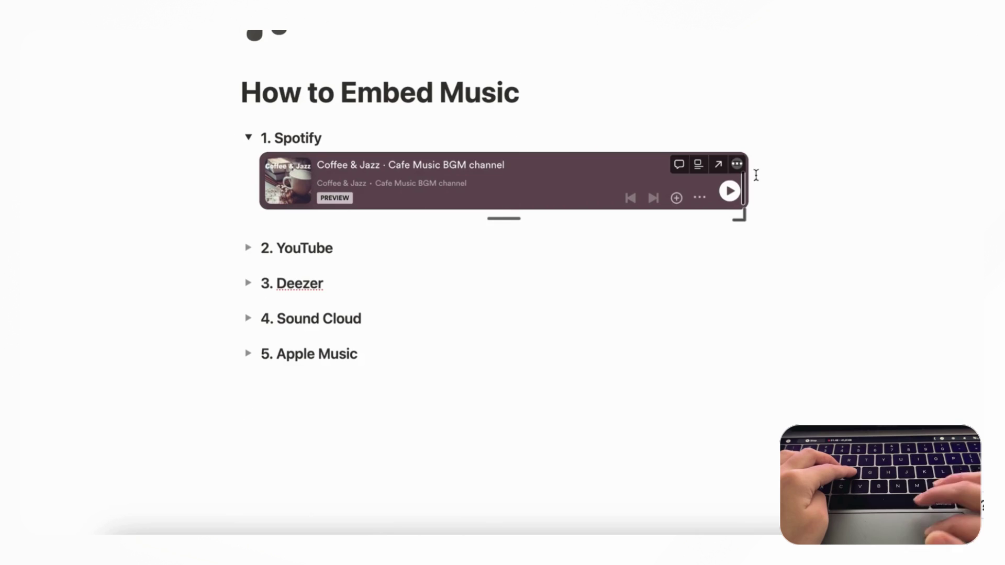
{"action": "left_click_drag", "start_coordinate": [496, 217], "coordinate": [503, 276]}
- Scroll the page to review the embedded Spotify player and the toggles below it
{"action": "scroll", "coordinate": [503, 276], "scroll_direction": "up", "scroll_amount": 3}
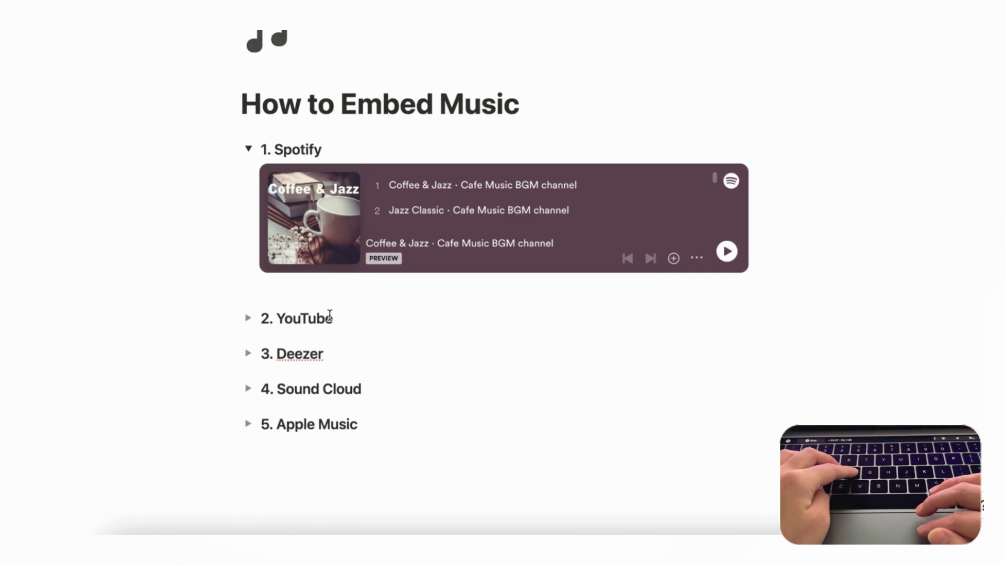
{"action": "scroll", "coordinate": [330, 316], "scroll_direction": "down", "scroll_amount": 2}
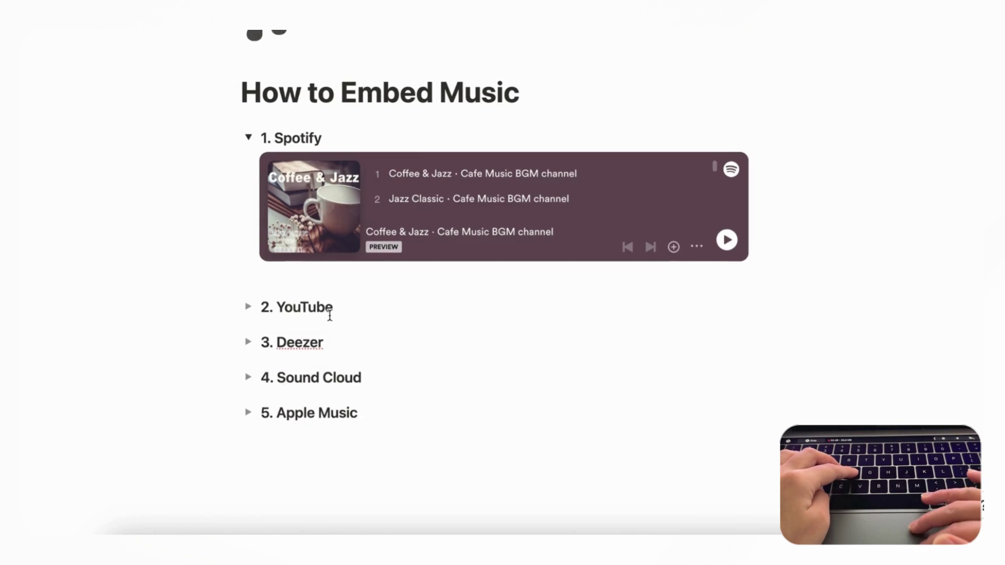
{"action": "scroll", "coordinate": [330, 315], "scroll_direction": "down", "scroll_amount": 1}
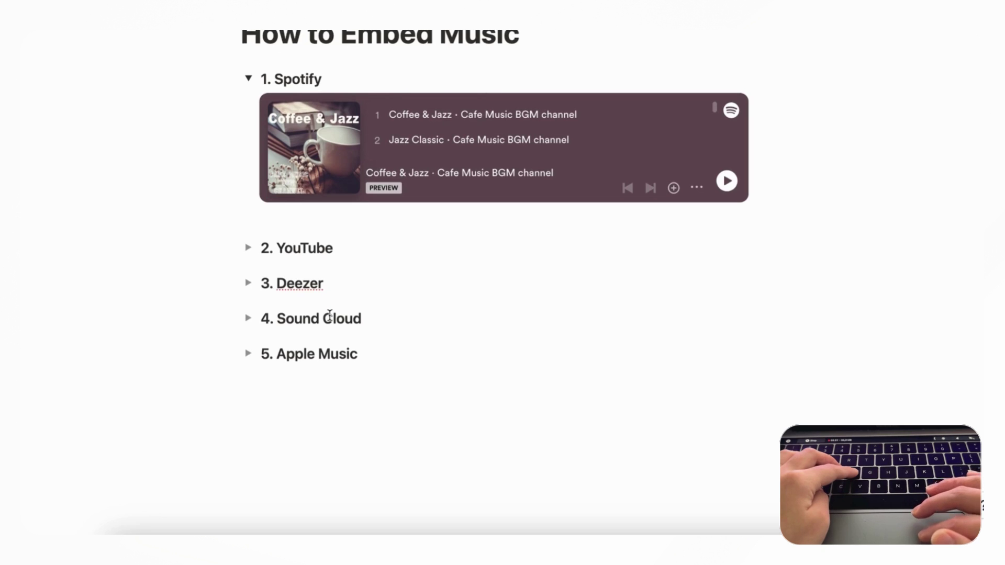
- Expand the YouTube toggle and copy the 4K Cozy Coffee Shop video's share link
{"action": "left_click", "coordinate": [247, 250]}
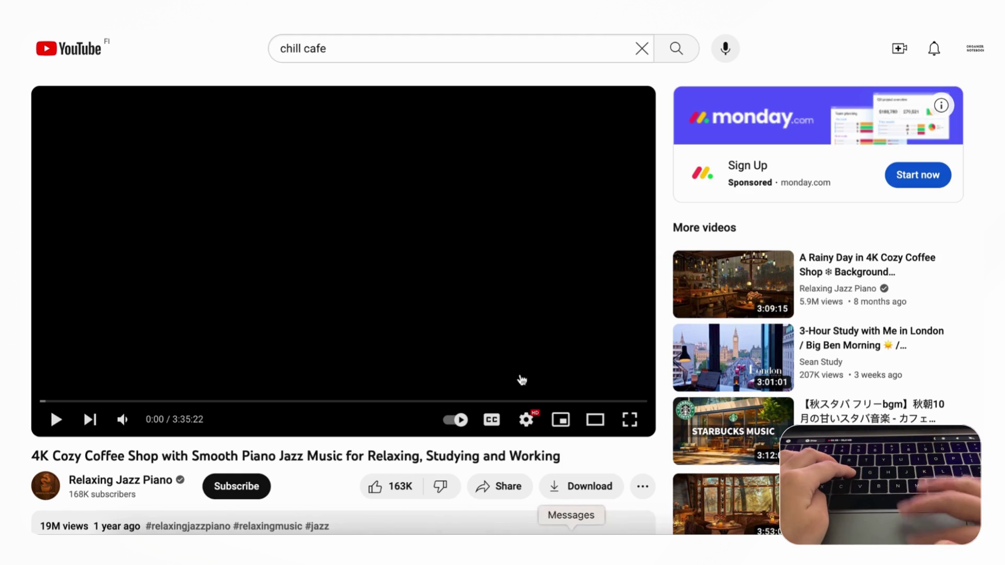
{"action": "scroll", "coordinate": [262, 379], "scroll_direction": "down", "scroll_amount": 2}
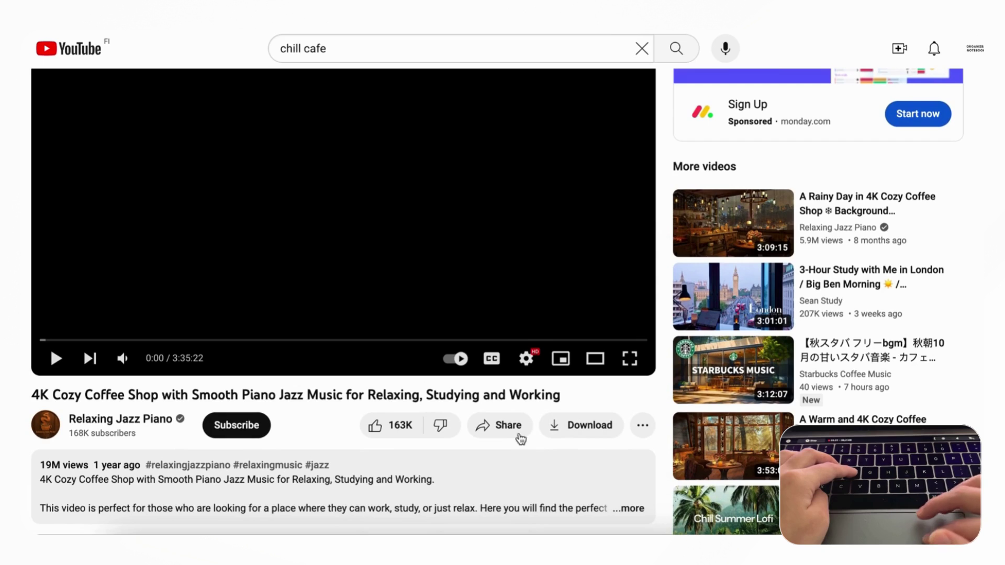
{"action": "left_click", "coordinate": [499, 428]}
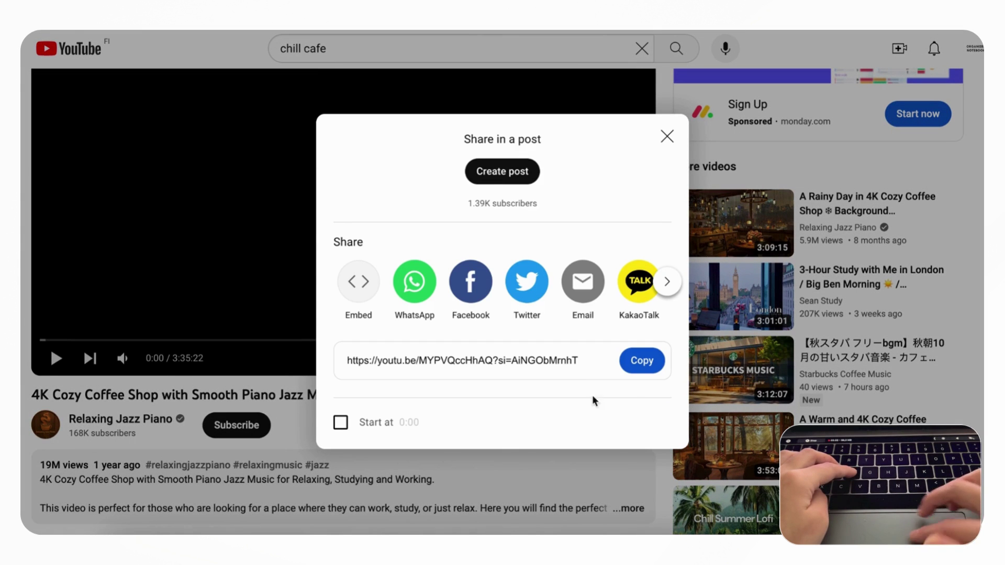
{"action": "left_click", "coordinate": [646, 364]}
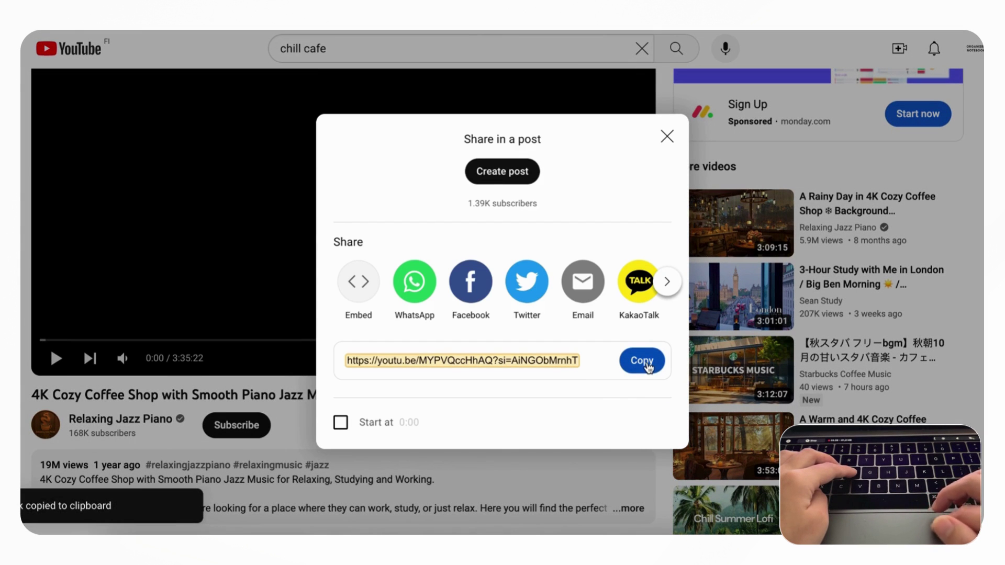
- Embed the 4K Cozy Coffee Shop video link inside the YouTube toggle
{"action": "left_click", "coordinate": [525, 546]}
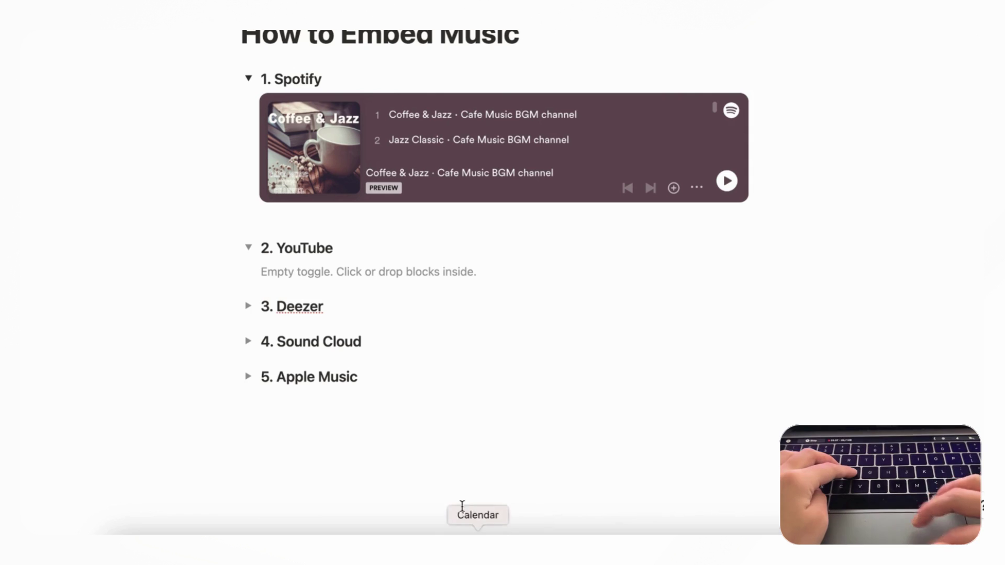
{"action": "left_click", "coordinate": [307, 272]}
{"action": "type", "text": "/embed"}
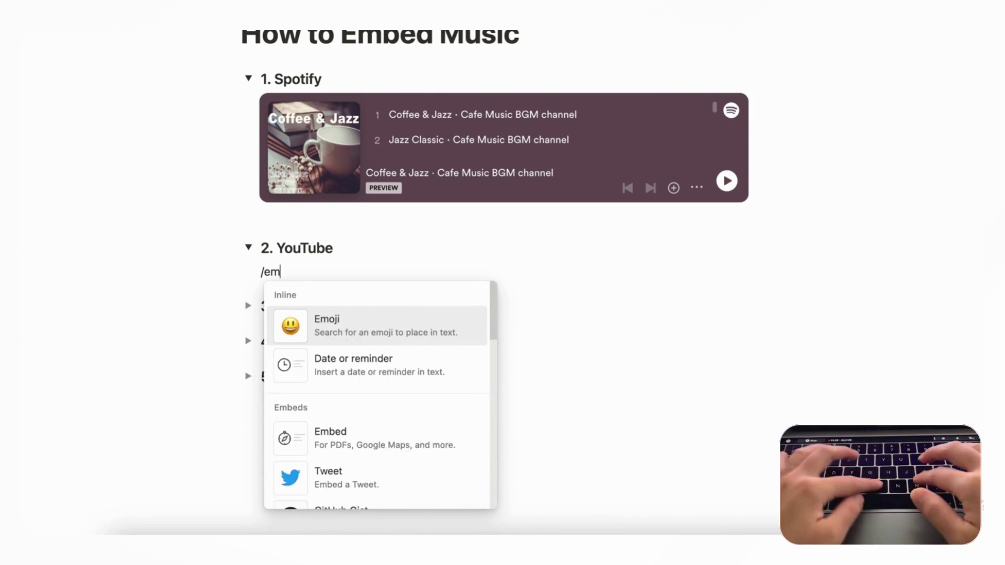
{"action": "left_click", "coordinate": [348, 330]}
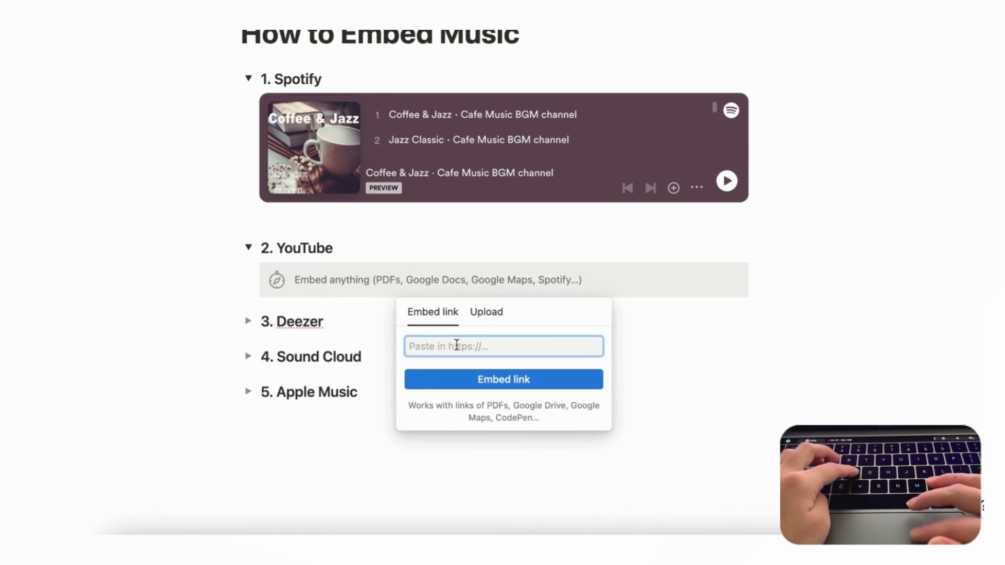
{"action": "key", "text": "super+v"}
{"action": "left_click", "coordinate": [484, 379]}
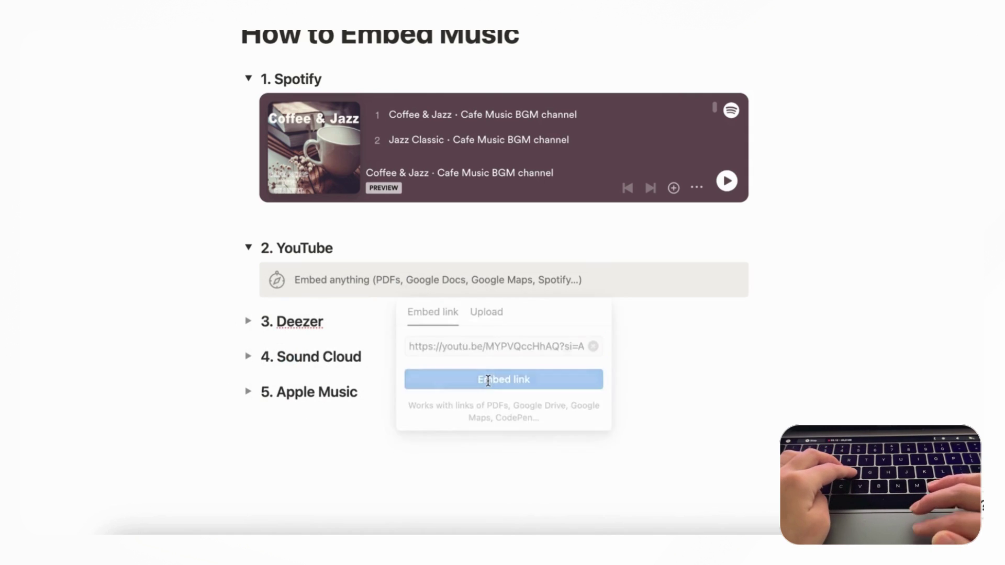
- Play the embedded video and make the YouTube player narrower
{"action": "scroll", "coordinate": [427, 271], "scroll_direction": "down", "scroll_amount": 5}
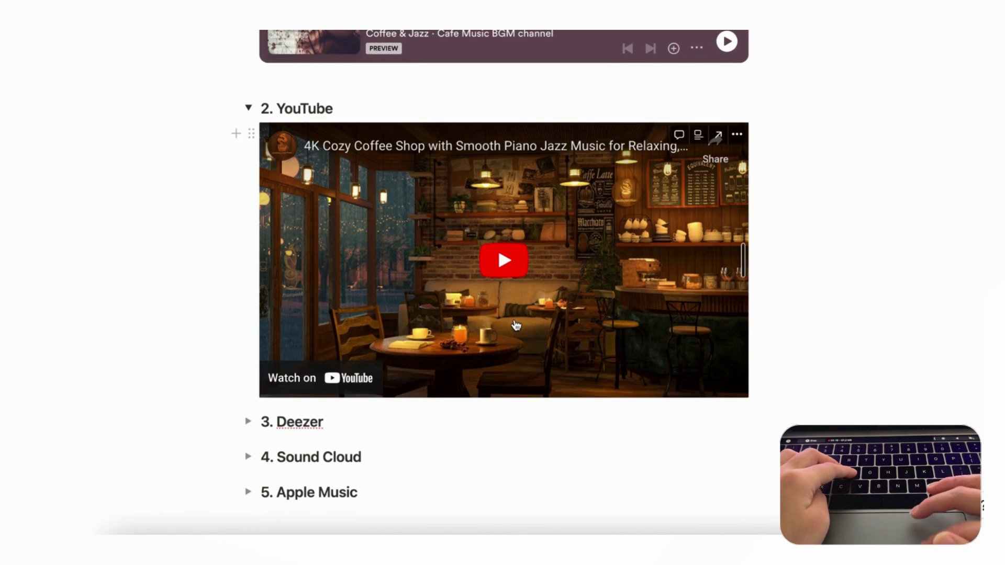
{"action": "left_click", "coordinate": [520, 273]}
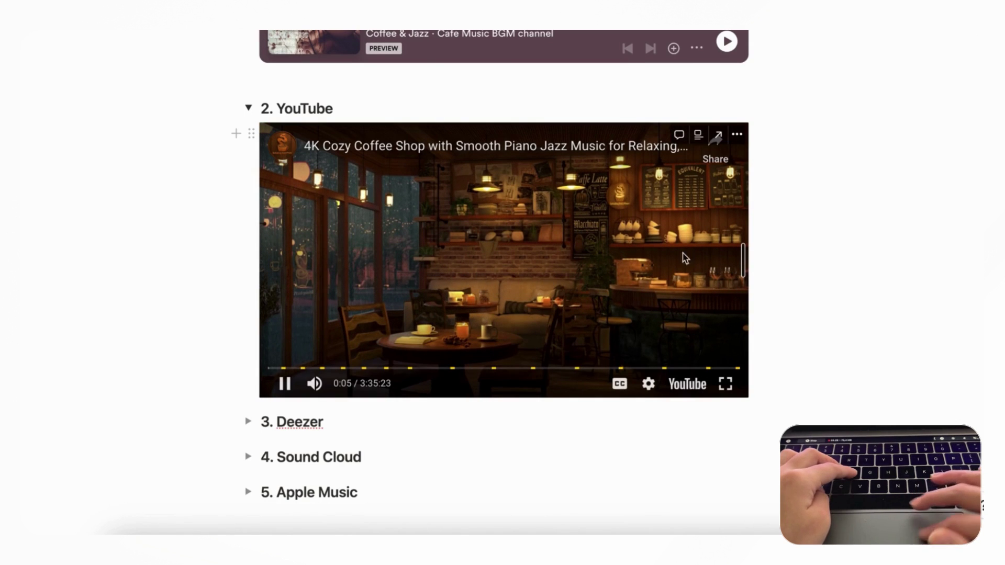
{"action": "left_click_drag", "start_coordinate": [744, 260], "coordinate": [606, 268]}
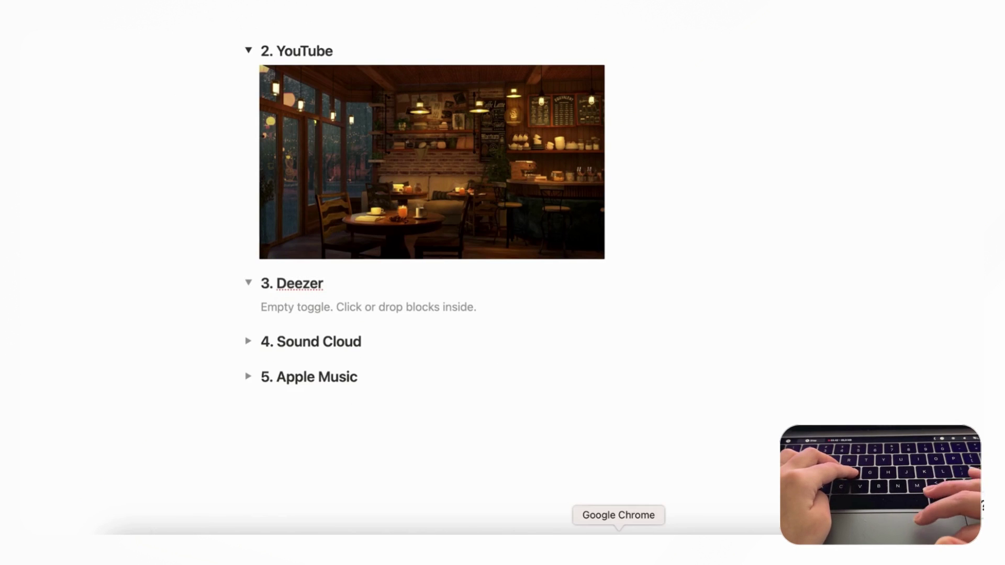
- Expand the Deezer toggle and copy the Coffee Break playlist's share link from Deezer
{"action": "left_click", "coordinate": [617, 539]}
{"action": "left_click", "coordinate": [667, 137]}
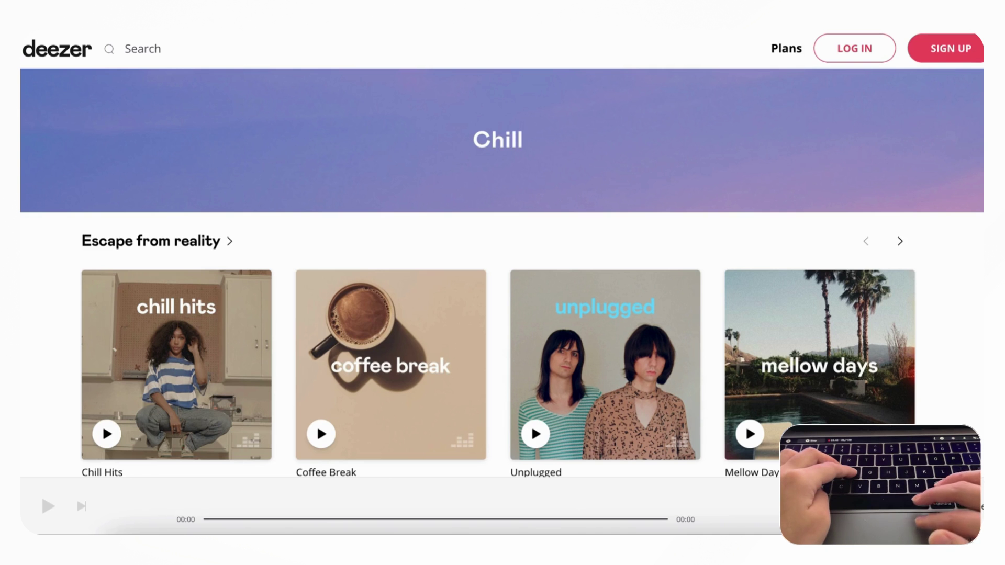
{"action": "scroll", "coordinate": [444, 133], "scroll_direction": "down", "scroll_amount": 3}
{"action": "mouse_move", "coordinate": [352, 270]}
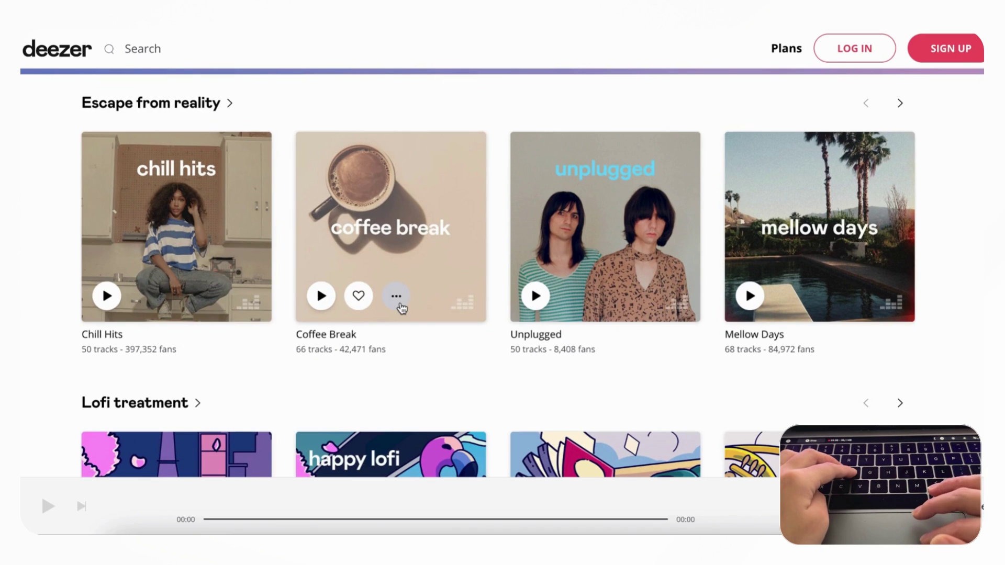
{"action": "left_click", "coordinate": [400, 303]}
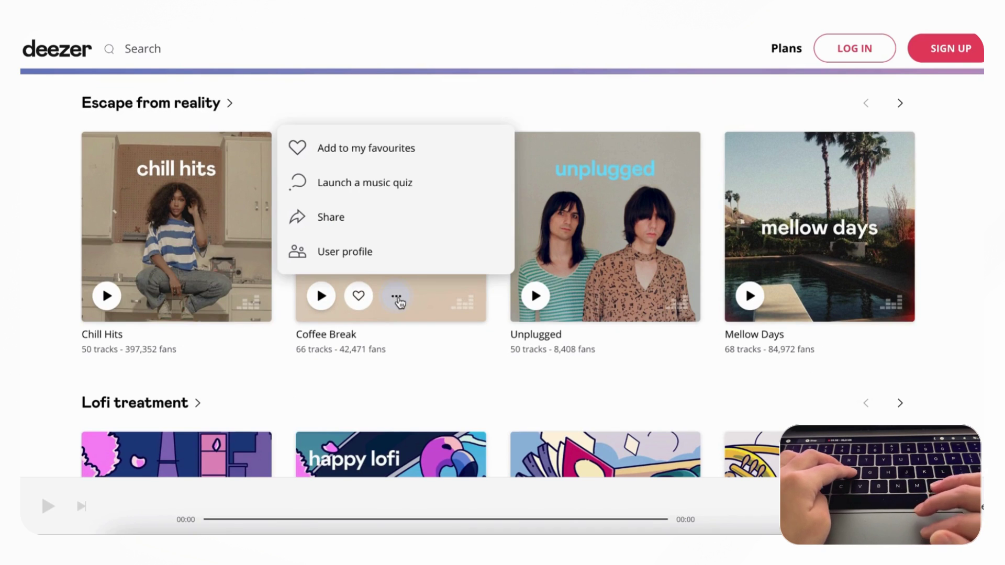
{"action": "left_click", "coordinate": [386, 222]}
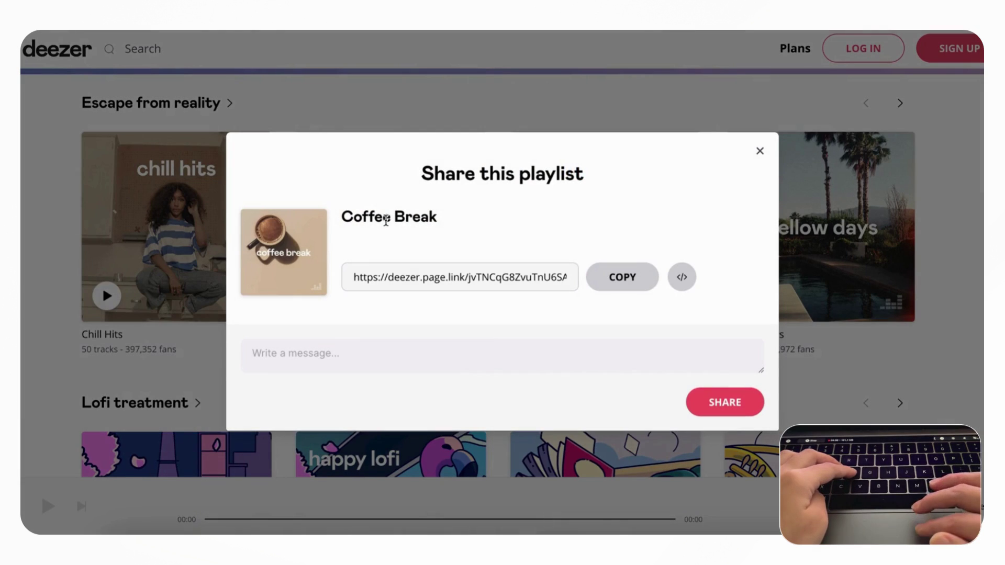
{"action": "left_click", "coordinate": [615, 287]}
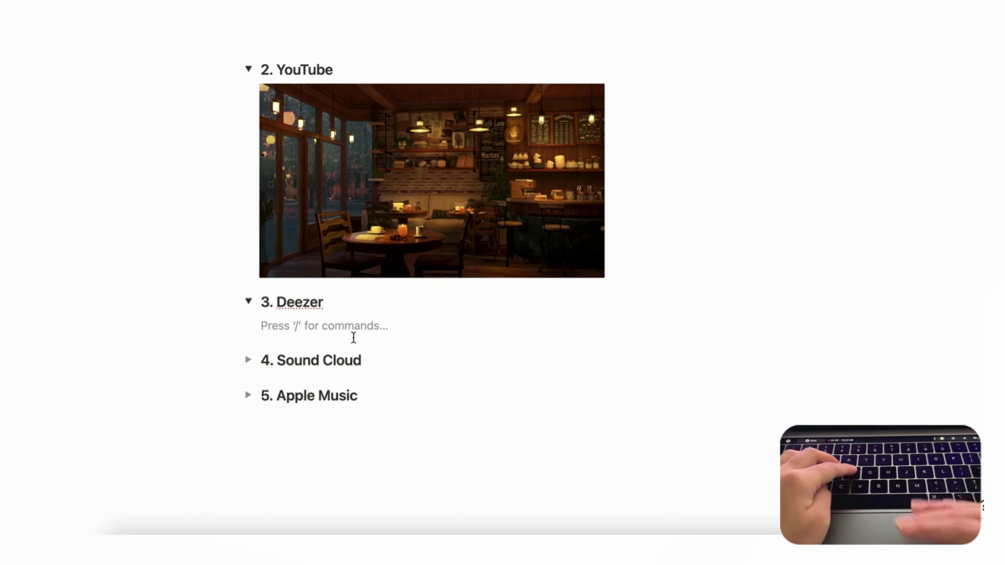
- Embed the Coffee Break Deezer playlist link under 3. Deezer
{"action": "left_click", "coordinate": [353, 337]}
{"action": "type", "text": "/embed"}
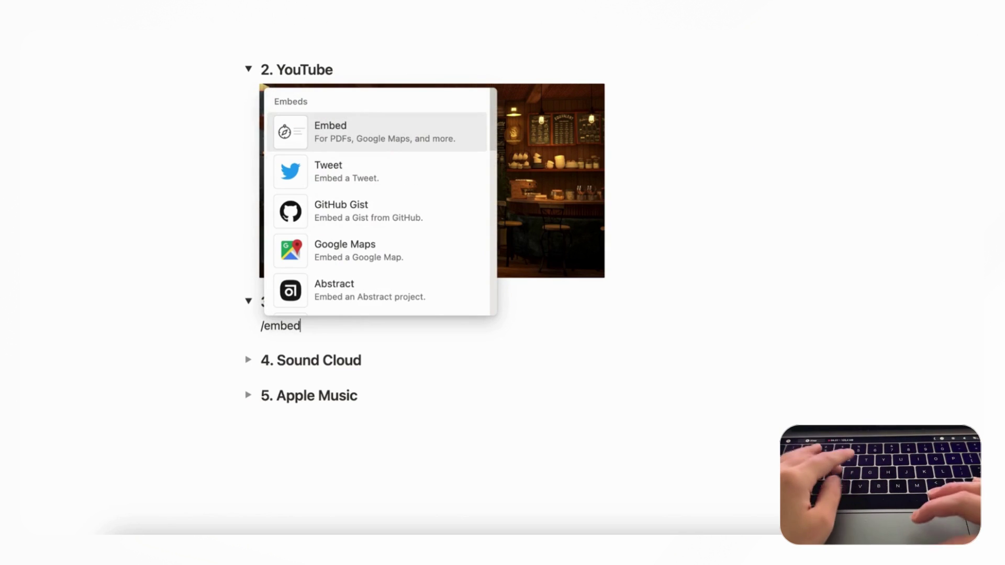
{"action": "left_click", "coordinate": [372, 138]}
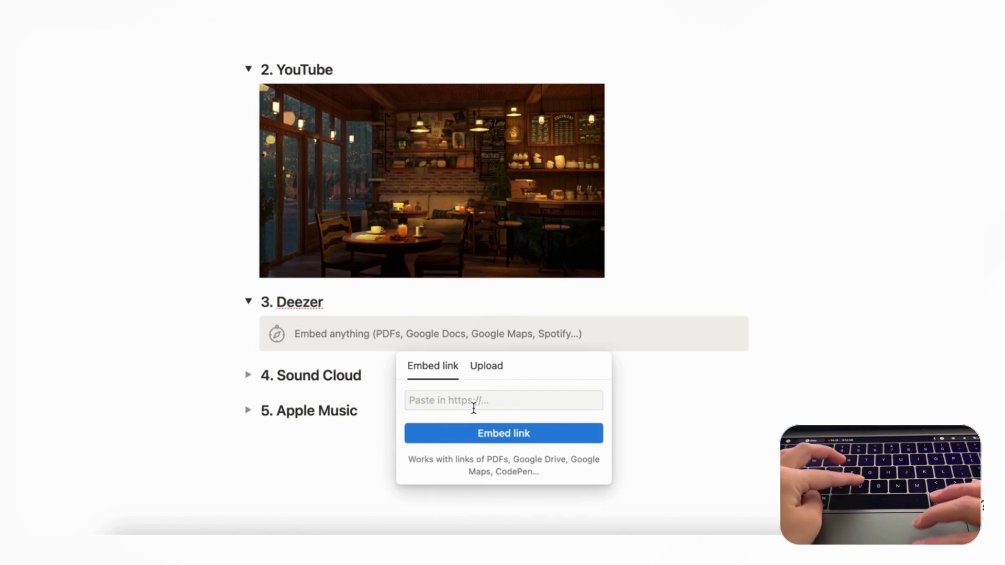
{"action": "key", "text": "super+v"}
{"action": "left_click", "coordinate": [497, 433]}
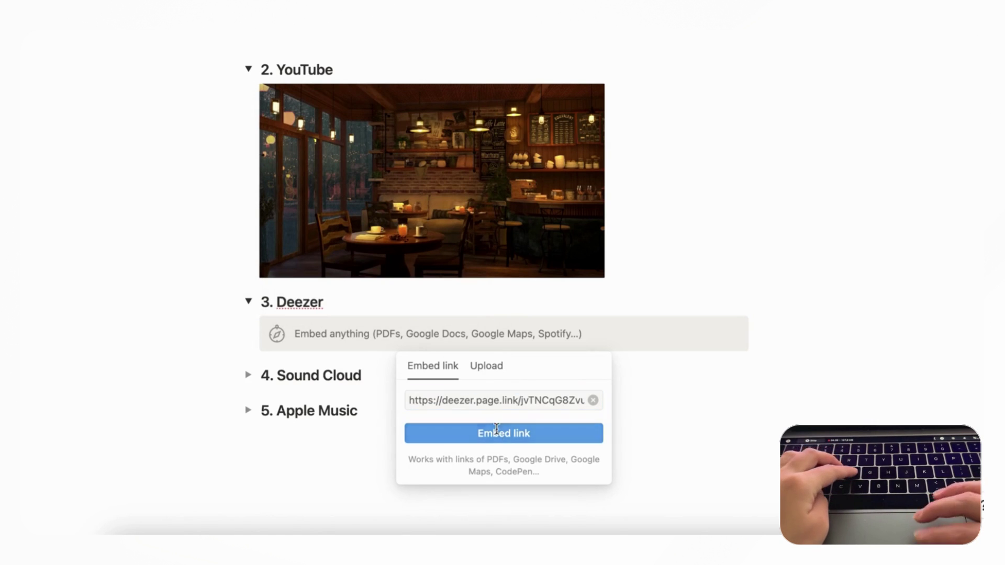
- Scroll down and expand the 4. Sound Cloud toggle
{"action": "scroll", "coordinate": [664, 419], "scroll_direction": "down", "scroll_amount": 2}
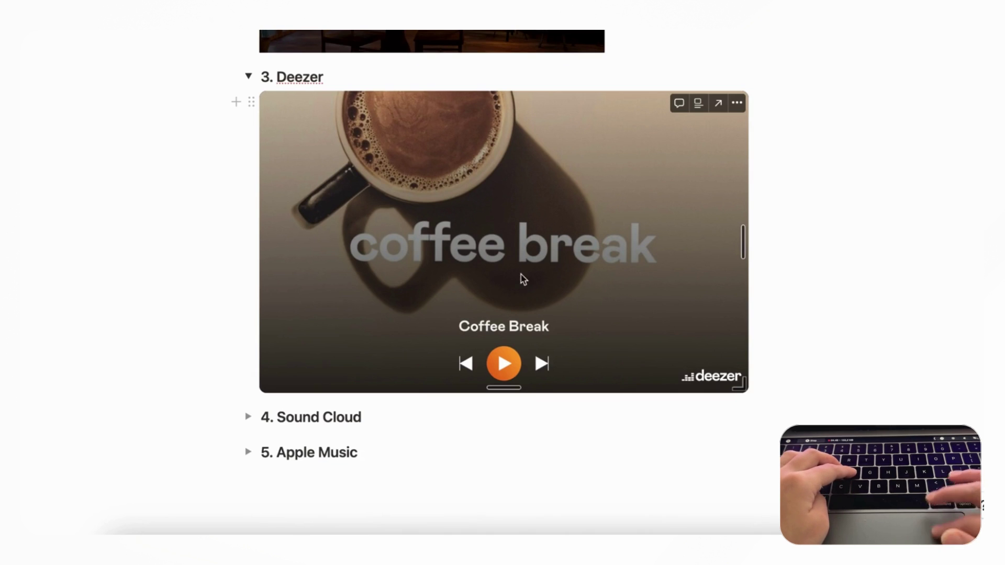
{"action": "scroll", "coordinate": [449, 286], "scroll_direction": "down", "scroll_amount": 1}
{"action": "scroll", "coordinate": [453, 266], "scroll_direction": "down", "scroll_amount": 4}
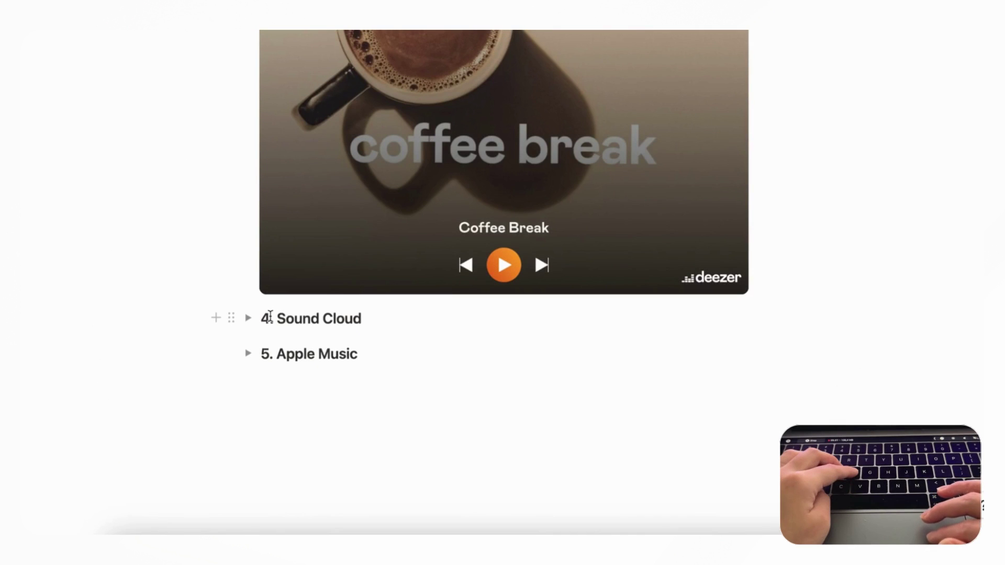
{"action": "left_click", "coordinate": [248, 318]}
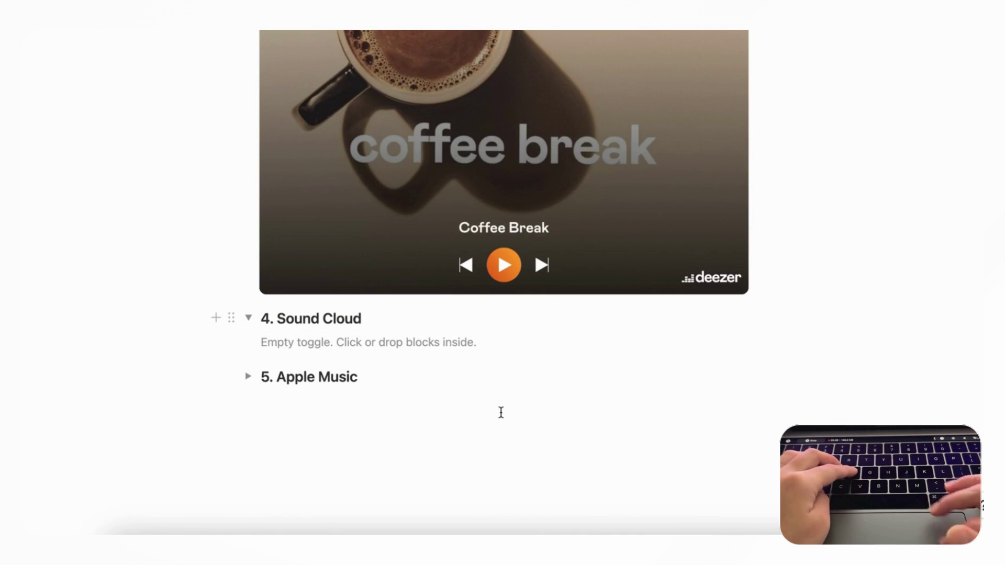
- Take the share link for the SoundCloud track Hello and return to Notion
{"action": "left_click", "coordinate": [619, 542]}
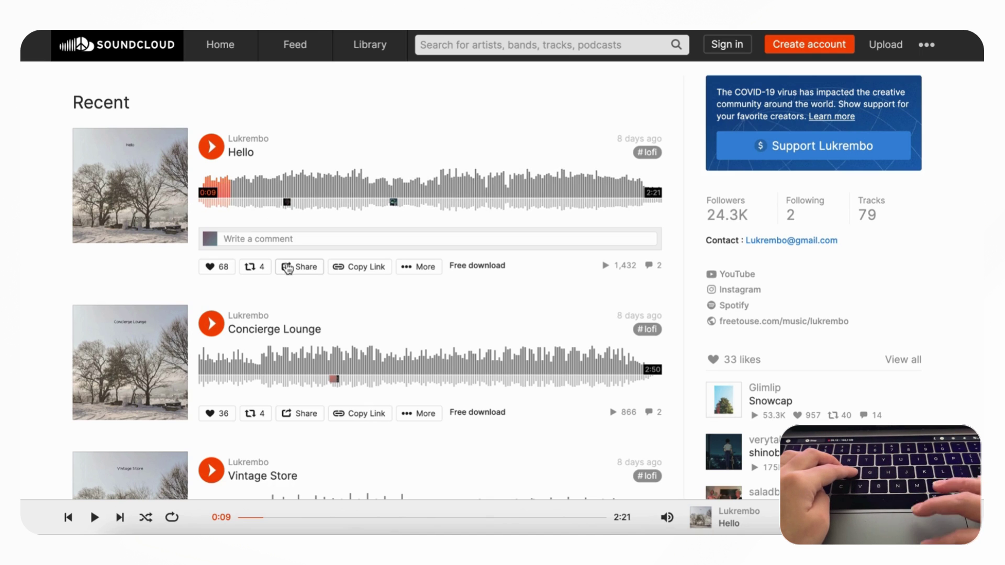
{"action": "left_click", "coordinate": [306, 267]}
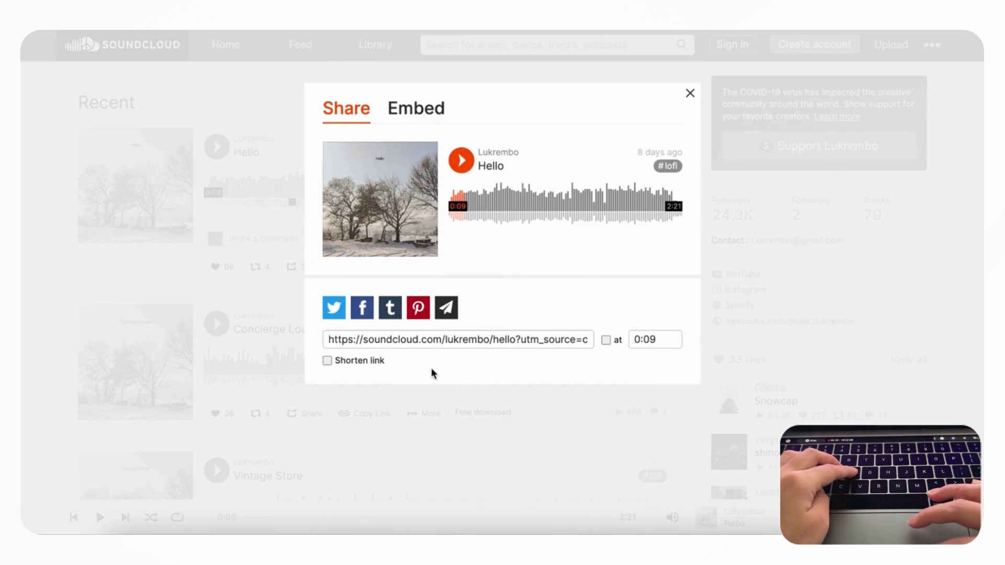
{"action": "left_click", "coordinate": [498, 339]}
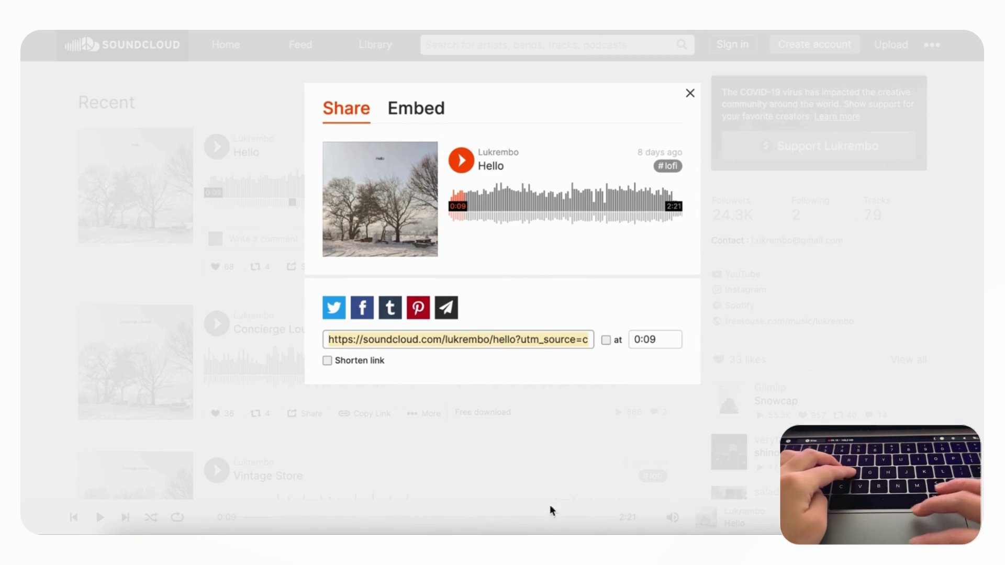
{"action": "left_click", "coordinate": [528, 534]}
- Embed the Hello SoundCloud track link inside the Sound Cloud toggle
{"action": "left_click", "coordinate": [318, 338]}
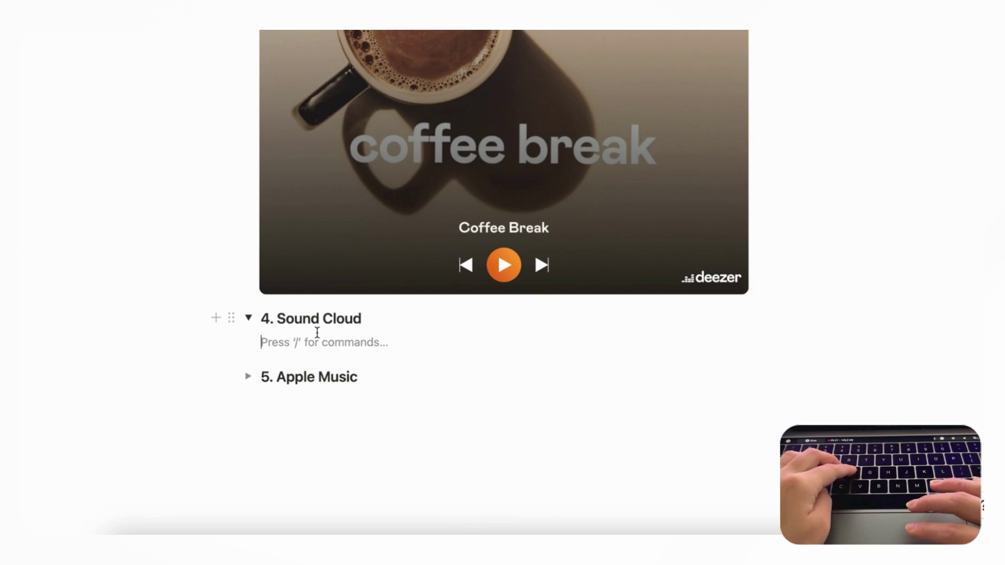
{"action": "type", "text": "/emb"}
{"action": "left_click", "coordinate": [386, 150]}
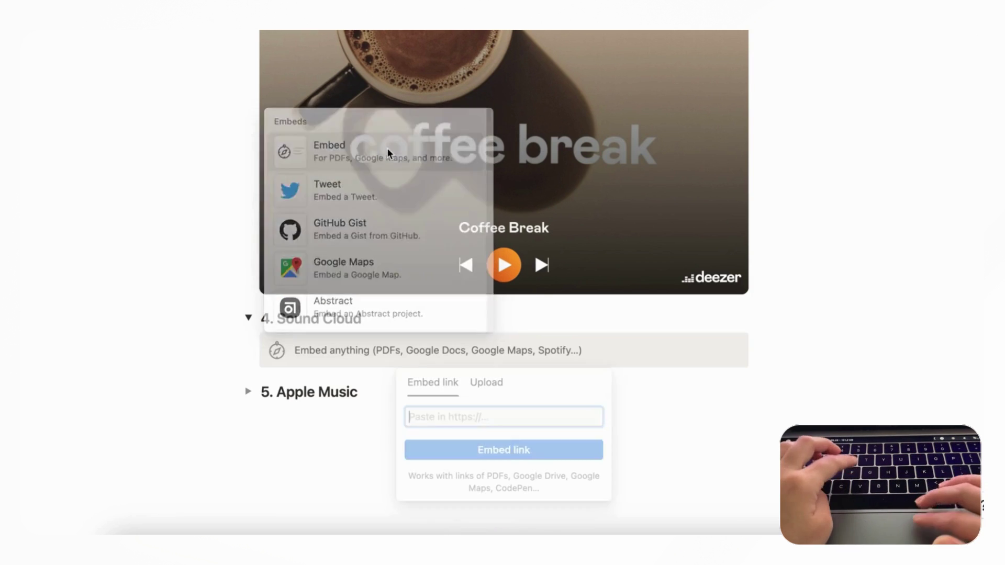
{"action": "key", "text": "super+v"}
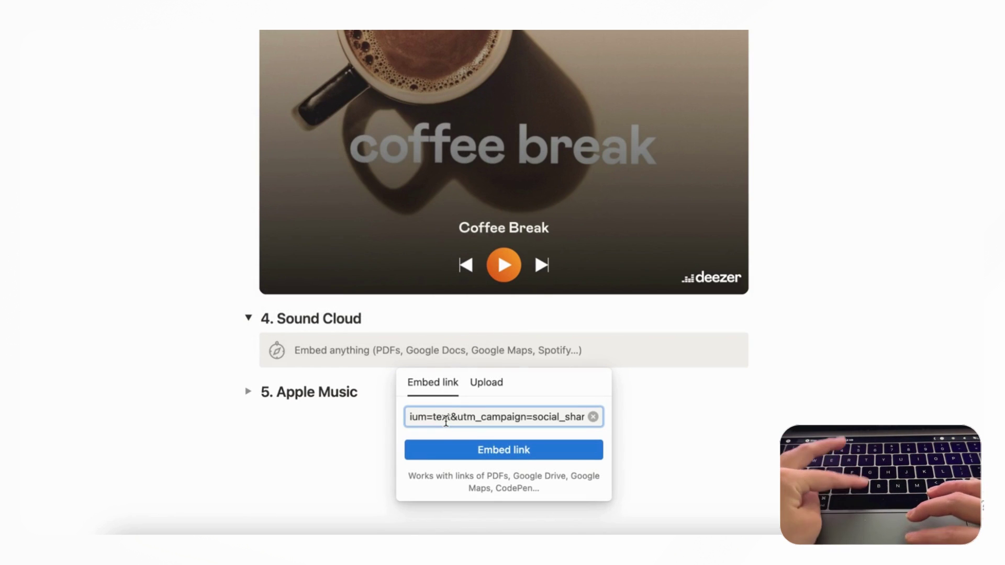
{"action": "left_click", "coordinate": [486, 449]}
- Expand the 5. Apple Music toggle and start an empty block inside it
{"action": "scroll", "coordinate": [485, 449], "scroll_direction": "down", "scroll_amount": 5}
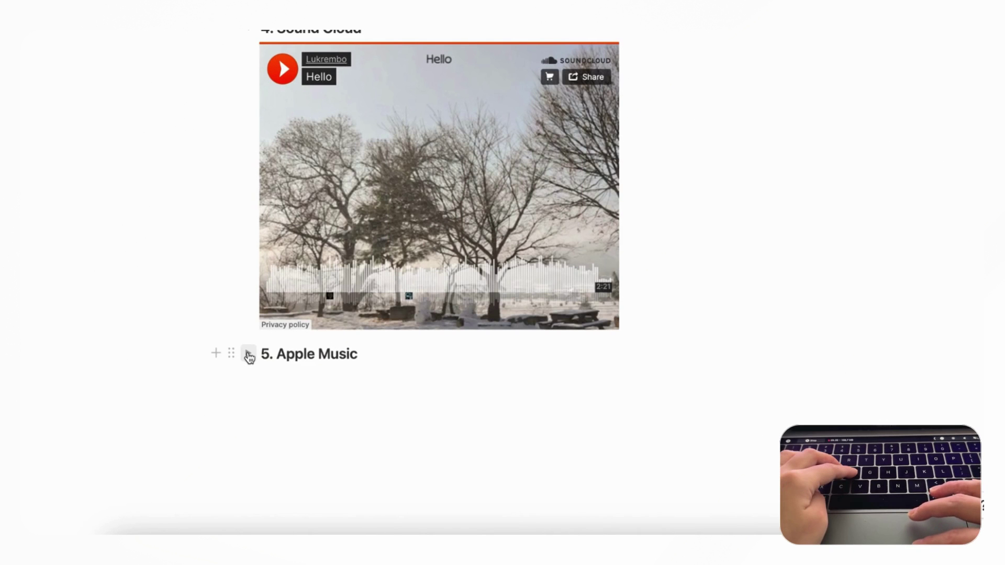
{"action": "left_click", "coordinate": [248, 355]}
{"action": "left_click", "coordinate": [298, 377]}
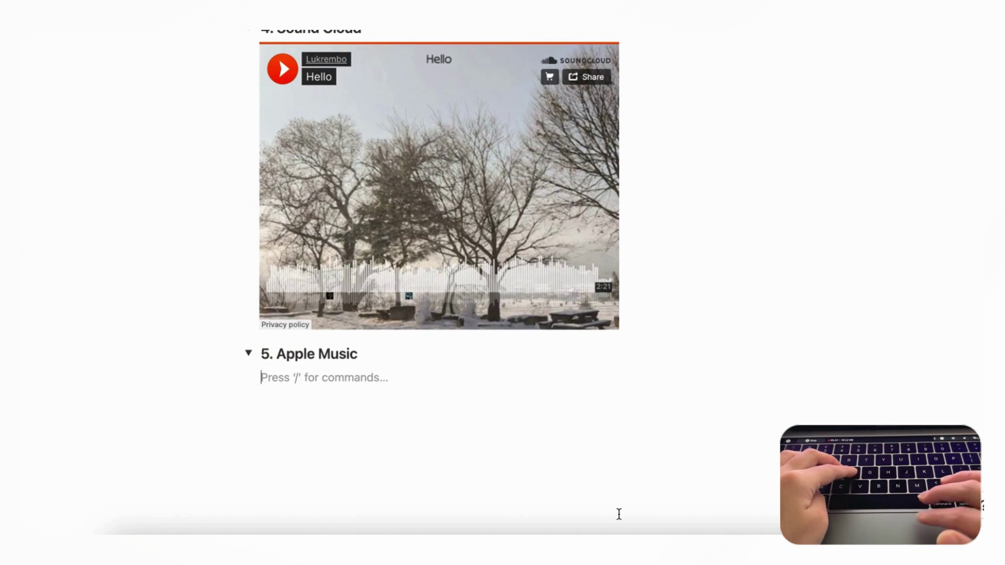
- In Chrome, copy the Lo-Fi Chill playlist's share link from Apple Music's 'chill' search results
{"action": "left_click", "coordinate": [619, 514]}
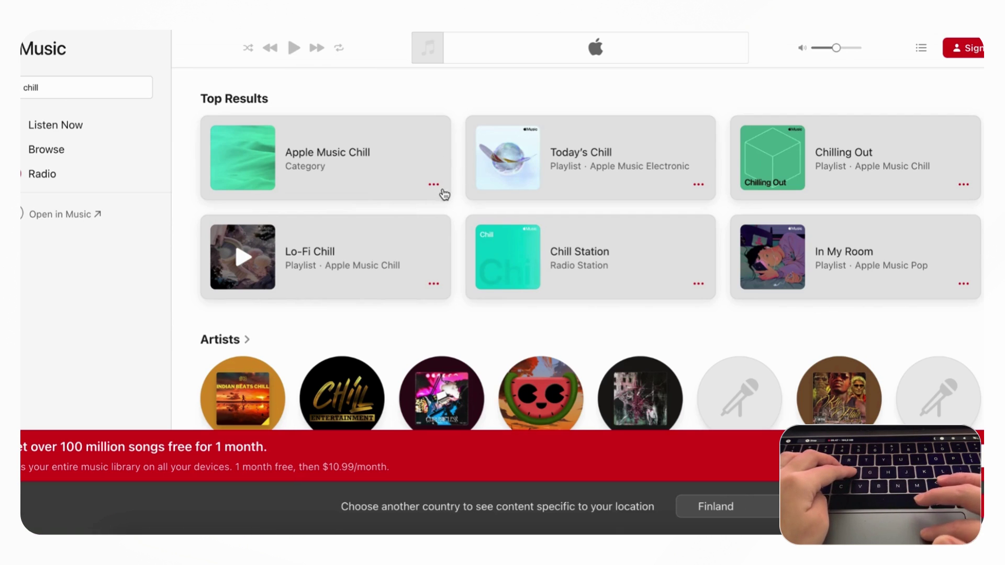
{"action": "left_click", "coordinate": [436, 291]}
{"action": "mouse_move", "coordinate": [457, 303]}
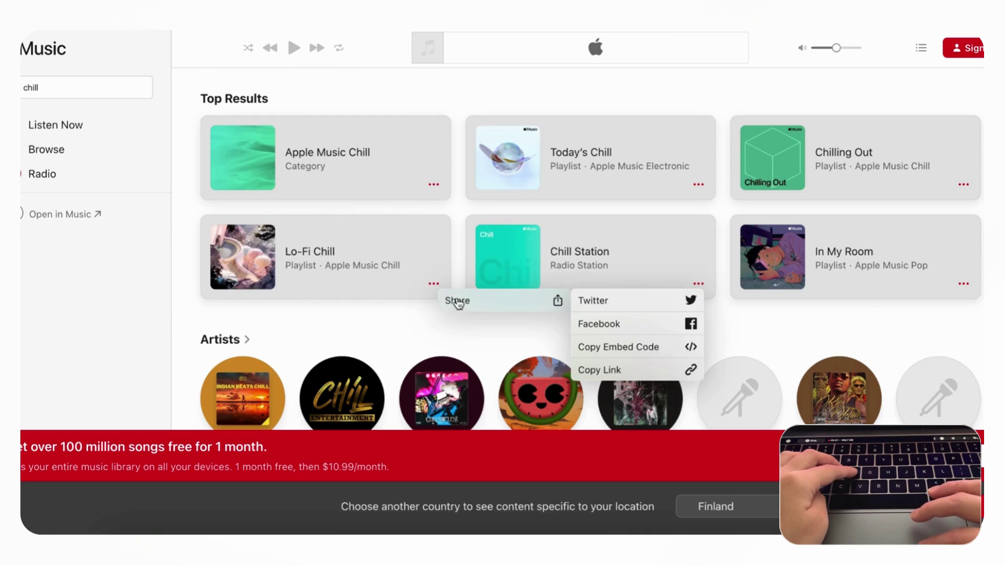
{"action": "left_click", "coordinate": [624, 376]}
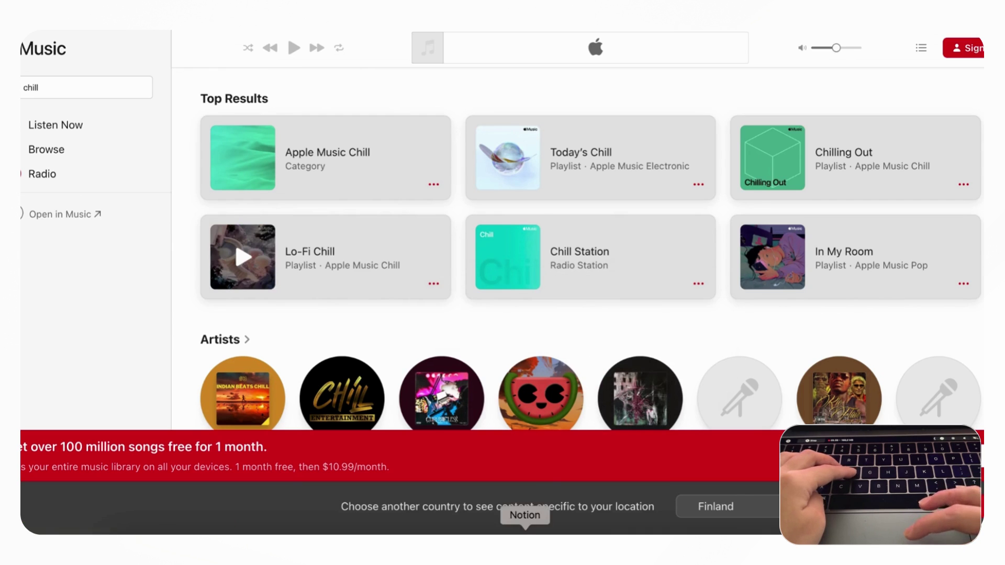
- Embed the Lo-Fi Chill playlist link under the 5. Apple Music toggle and play it
{"action": "key", "text": "super+Tab"}
{"action": "type", "text": "/embed"}
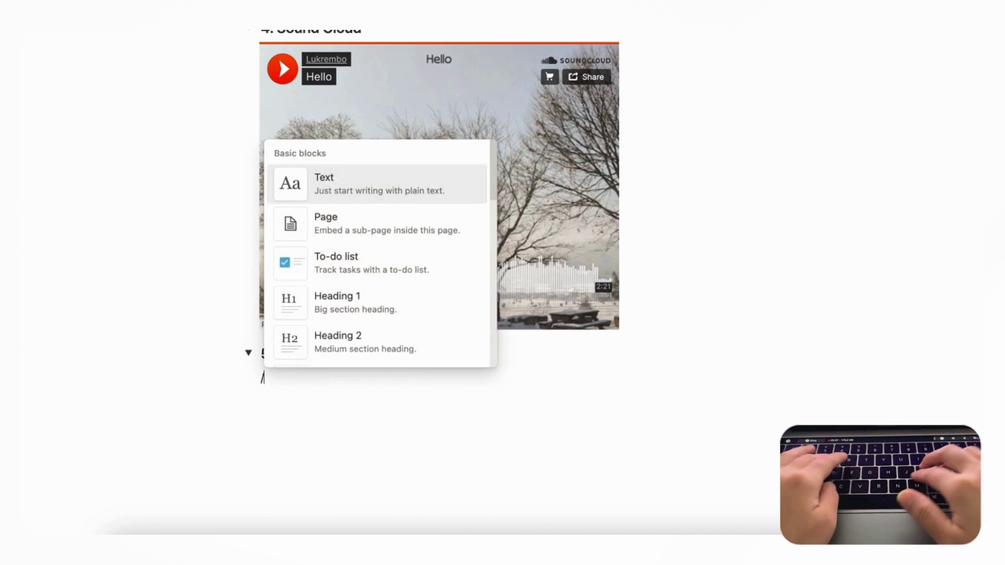
{"action": "left_click", "coordinate": [319, 195]}
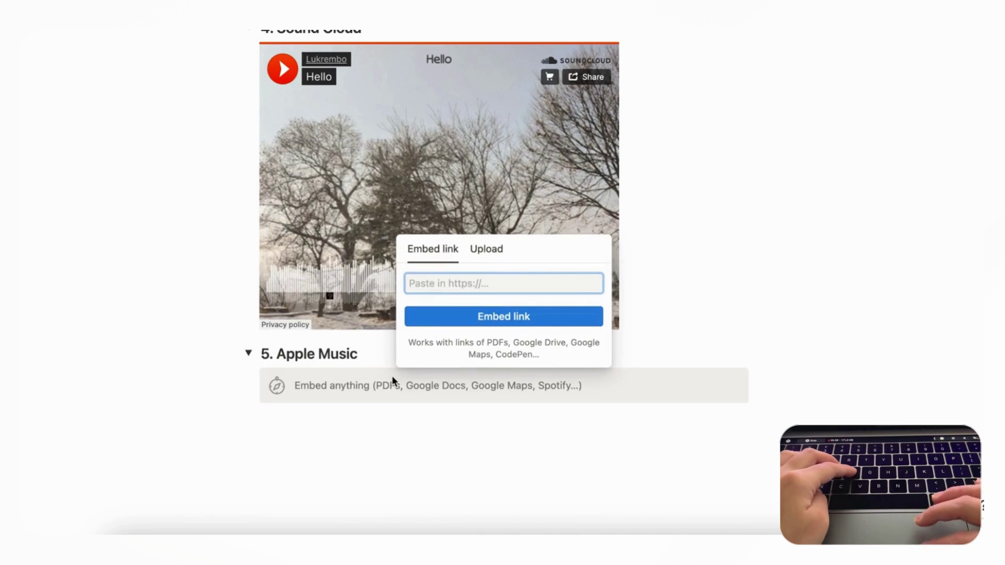
{"action": "key", "text": "super+v"}
{"action": "left_click", "coordinate": [476, 316]}
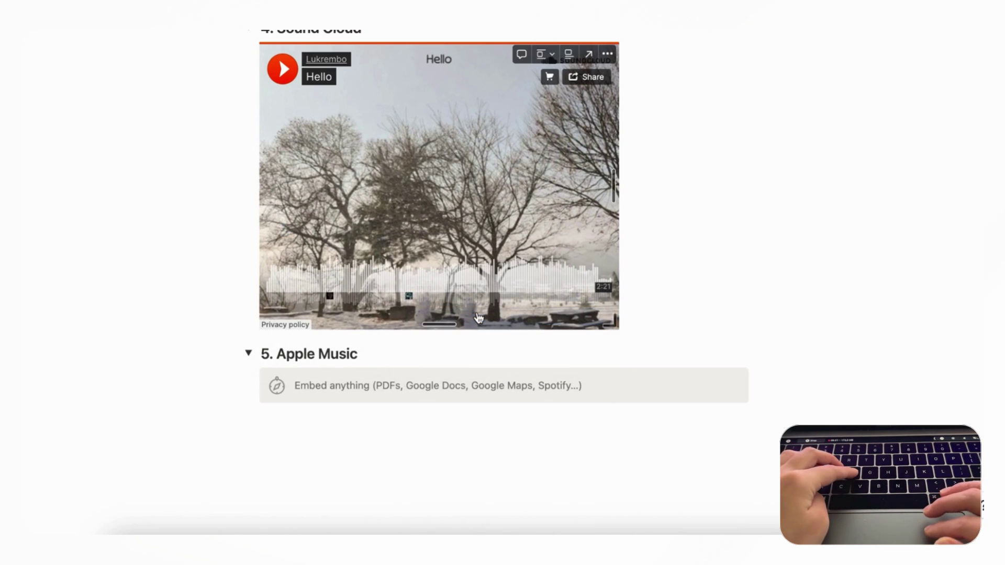
{"action": "scroll", "coordinate": [478, 318], "scroll_direction": "down", "scroll_amount": 6}
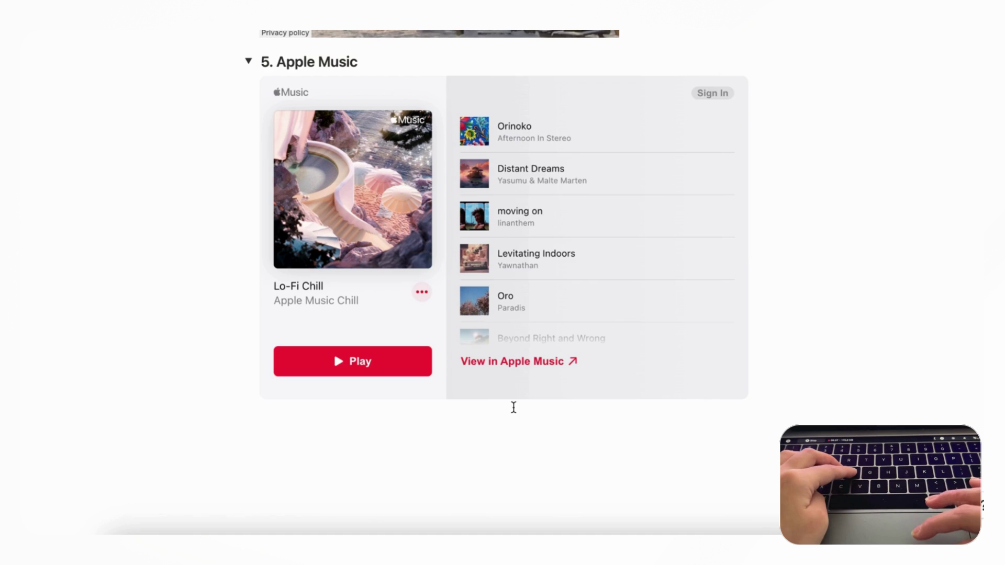
{"action": "left_click", "coordinate": [358, 368]}
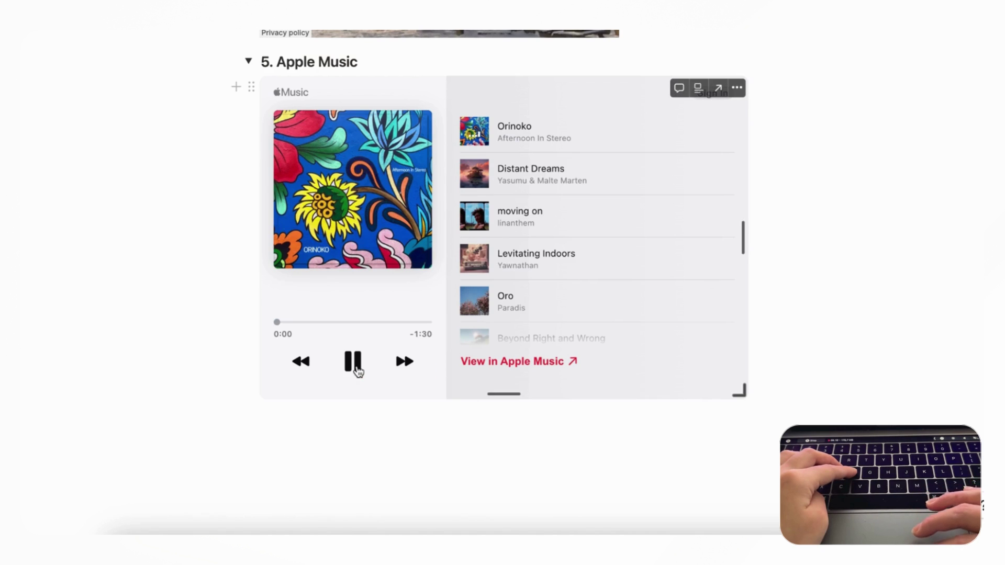